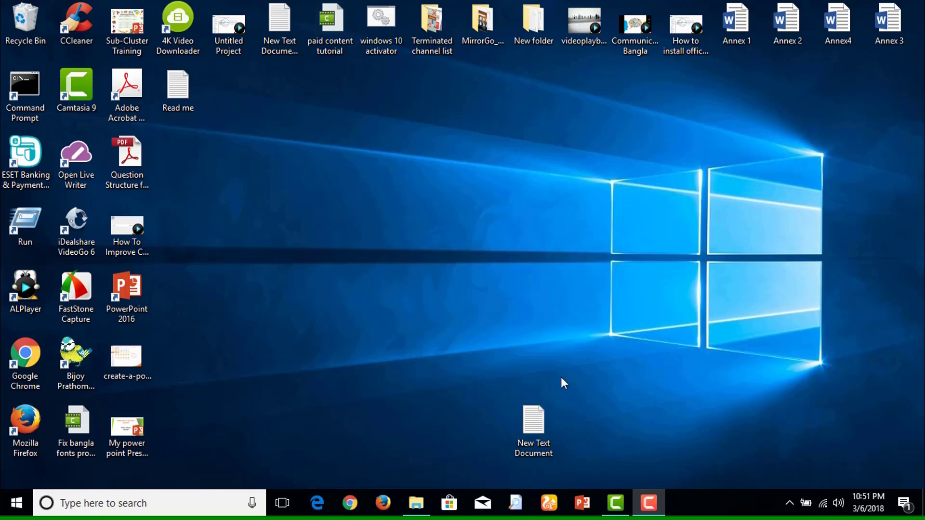
# Step: Open the HDTV.Player.6.6.0.4 archive from the Win8 AP folder and enter the player folder inside it
pyautogui.click(416, 503)
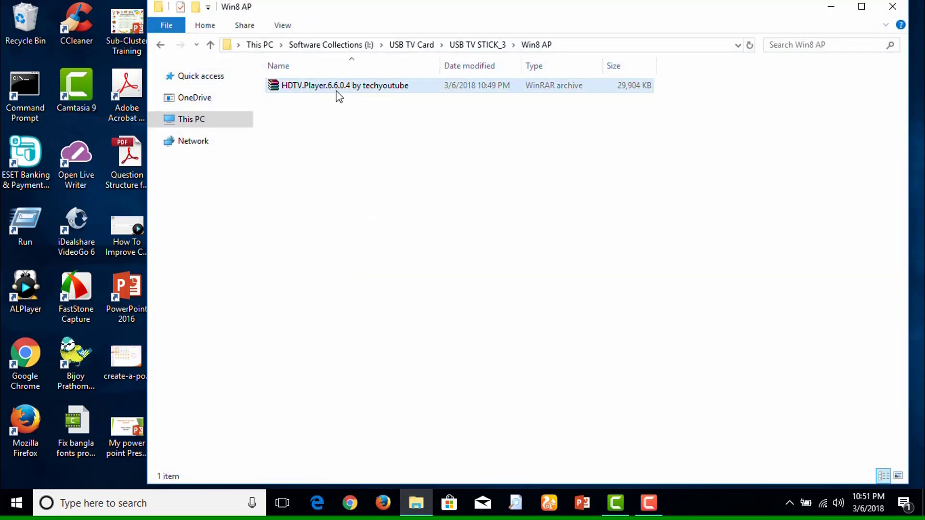
pyautogui.click(372, 86)
pyautogui.doubleClick(310, 89)
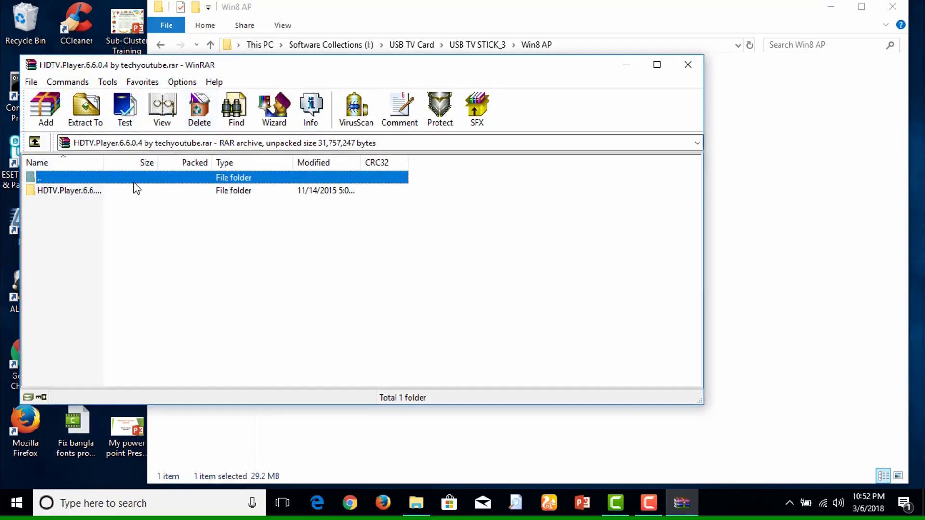
pyautogui.moveTo(282, 70); pyautogui.dragTo(383, 40)
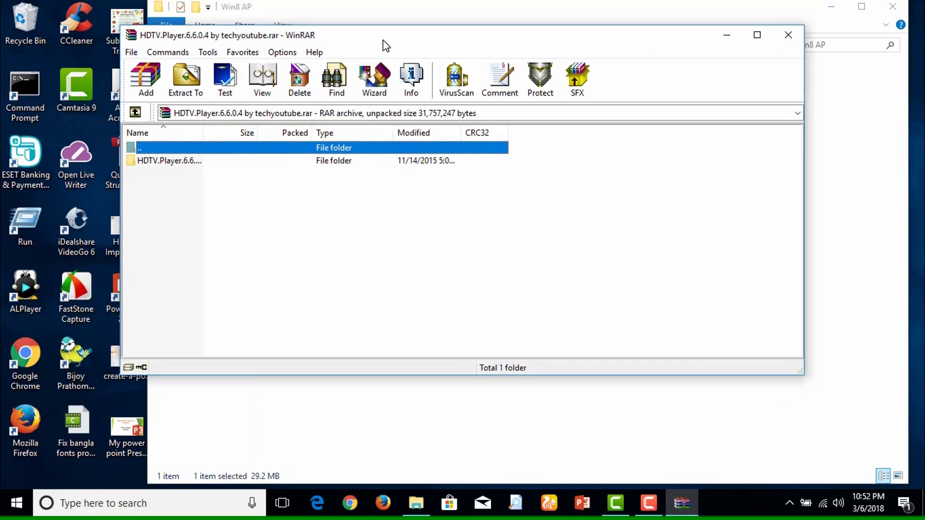
pyautogui.doubleClick(170, 162)
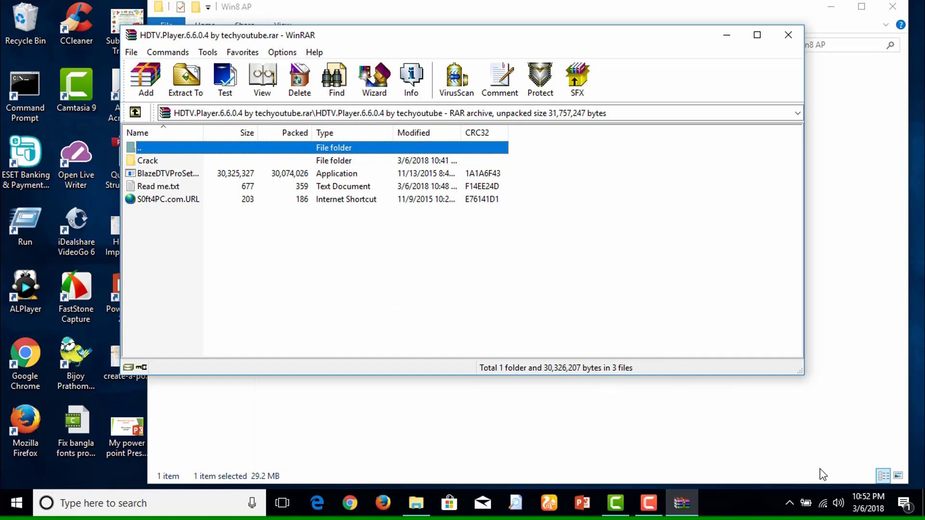
# Step: Turn off the computer's Wi-Fi connection
pyautogui.click(824, 509)
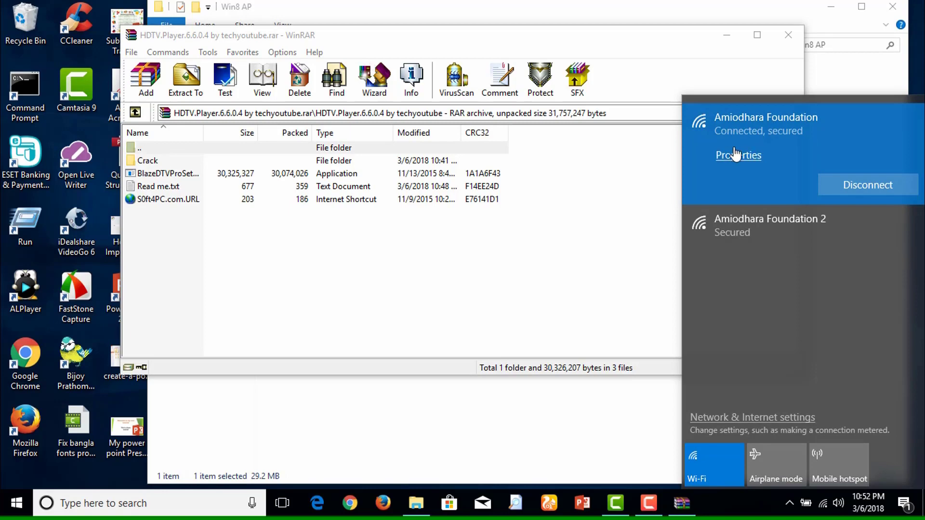
pyautogui.click(732, 465)
pyautogui.click(850, 240)
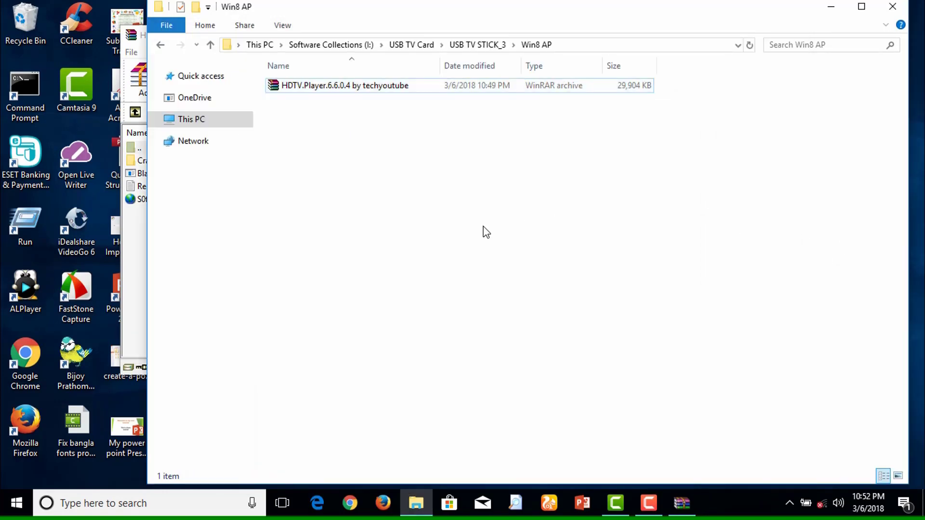
# Step: Run BlazeDTVProSetup.exe from the archive with English as the setup language and proceed to the license agreement
pyautogui.click(689, 503)
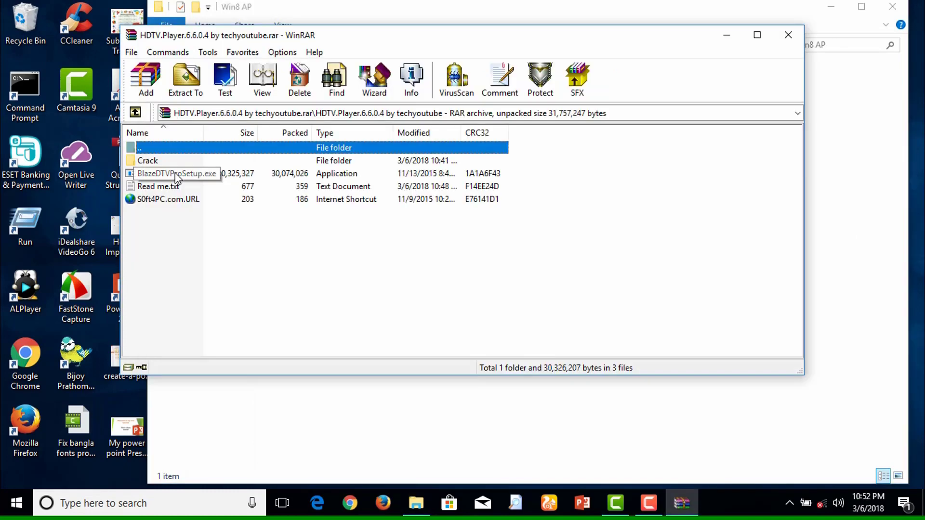
pyautogui.doubleClick(175, 174)
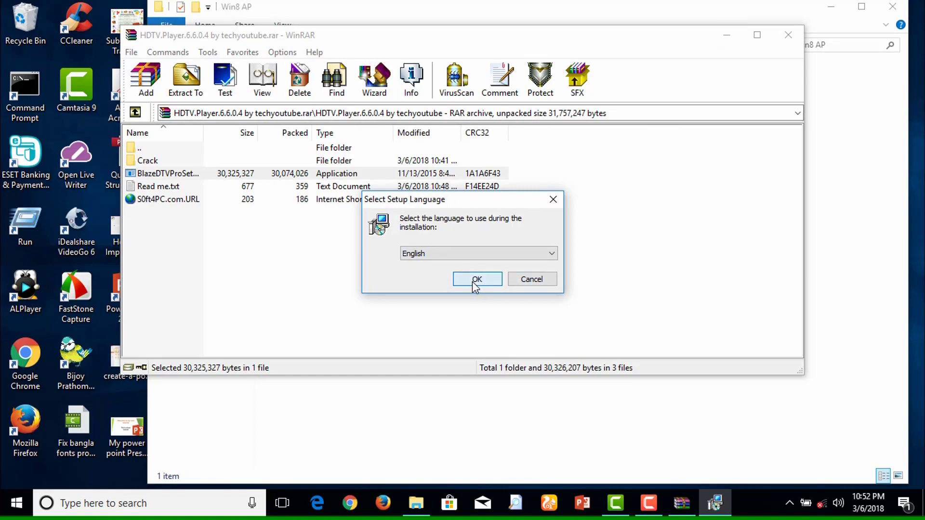
pyautogui.click(473, 281)
pyautogui.click(543, 367)
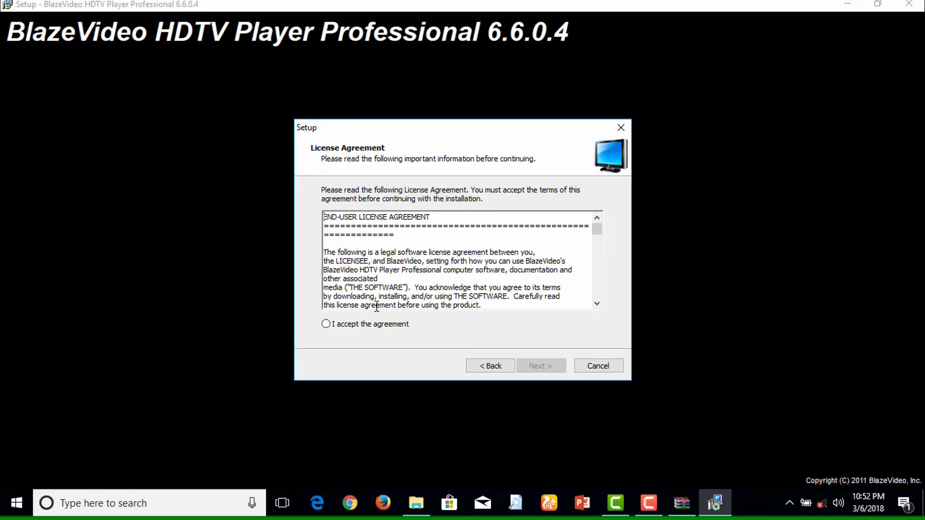
# Step: Accept the license agreement and install BlazeVideo HDTV Player Professional 6.6.0.4 with the default destination and Start Menu folder, finishing the setup
pyautogui.click(326, 324)
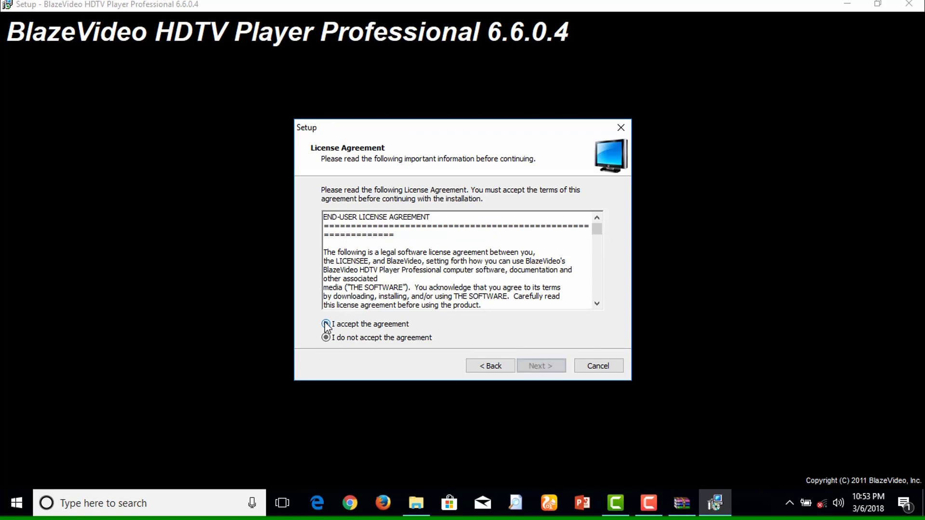
pyautogui.click(537, 367)
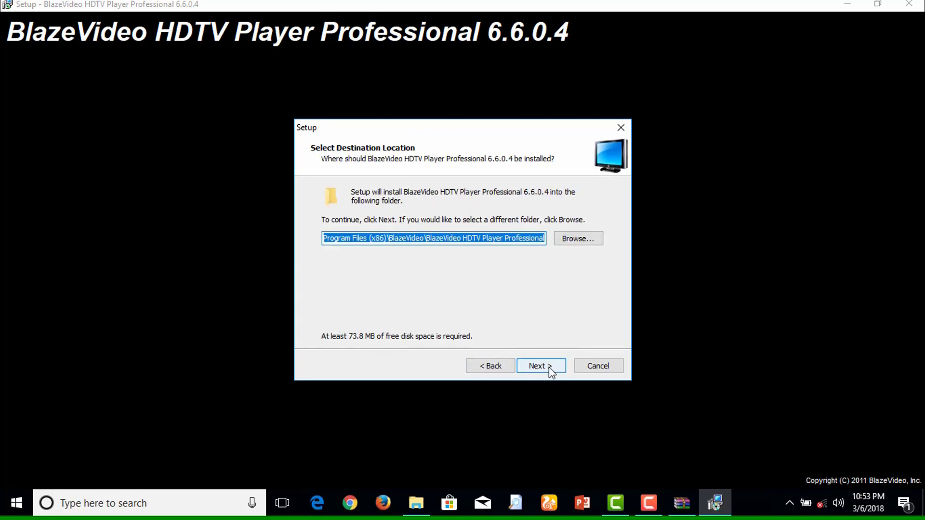
pyautogui.click(546, 369)
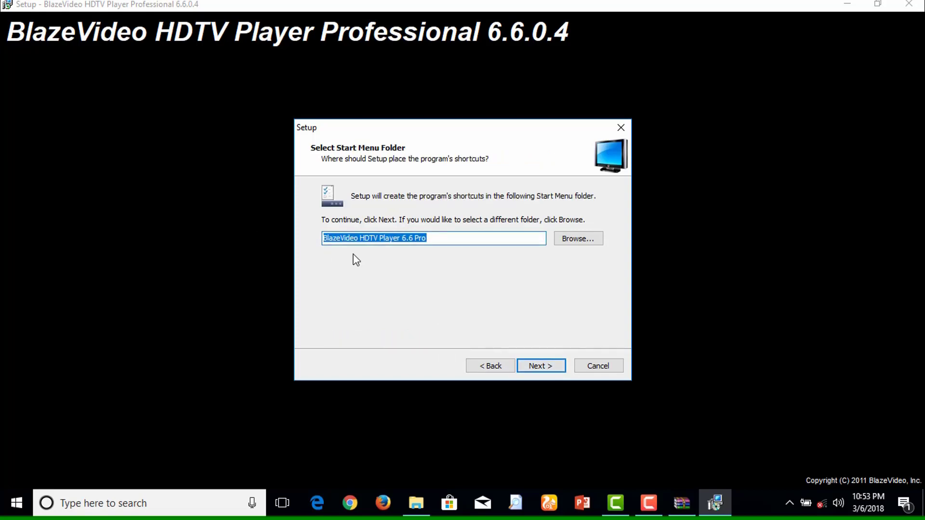
pyautogui.click(539, 364)
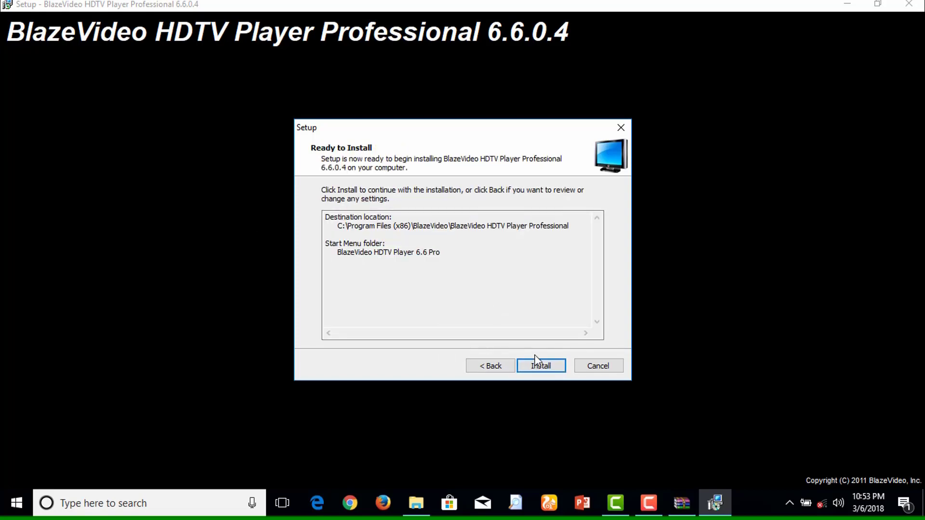
pyautogui.click(542, 368)
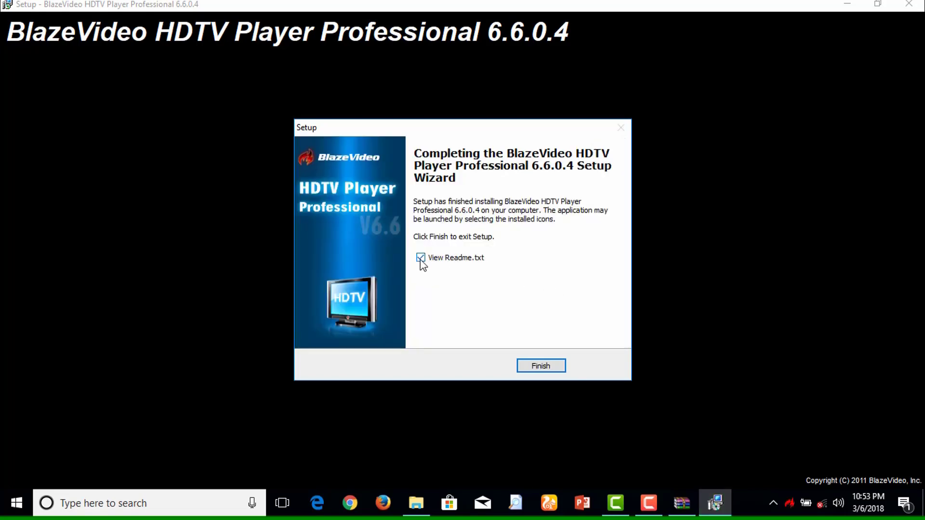
pyautogui.click(551, 366)
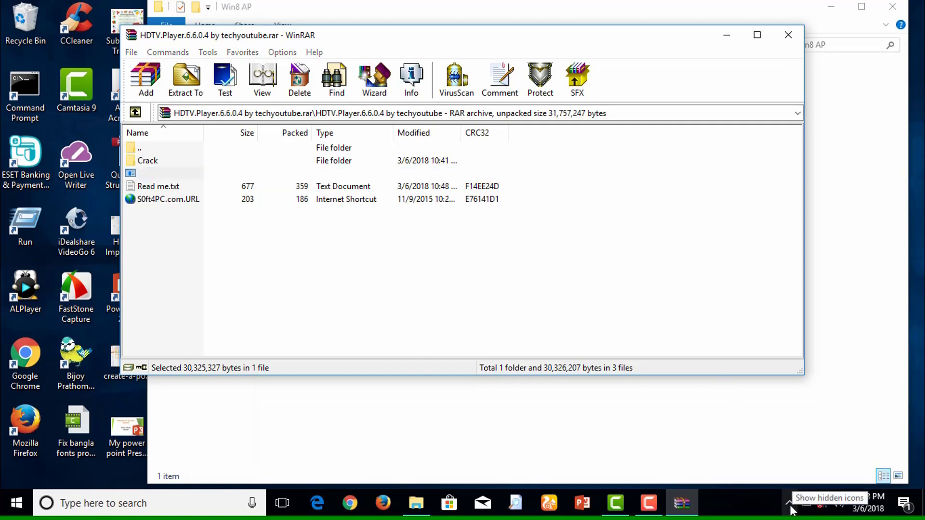
# Step: Check the hidden system tray icons, clear the view of the desktop, and open the archive's Crack folder
pyautogui.click(790, 505)
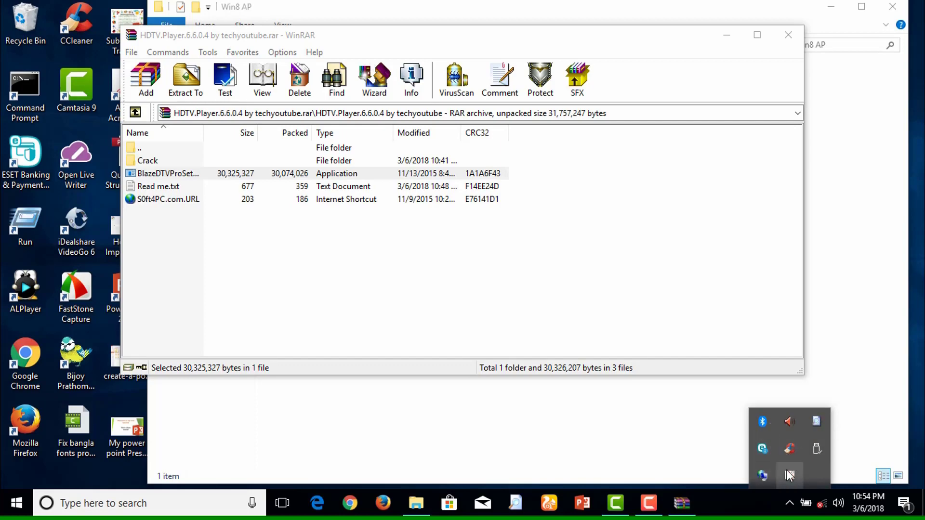
pyautogui.click(121, 461)
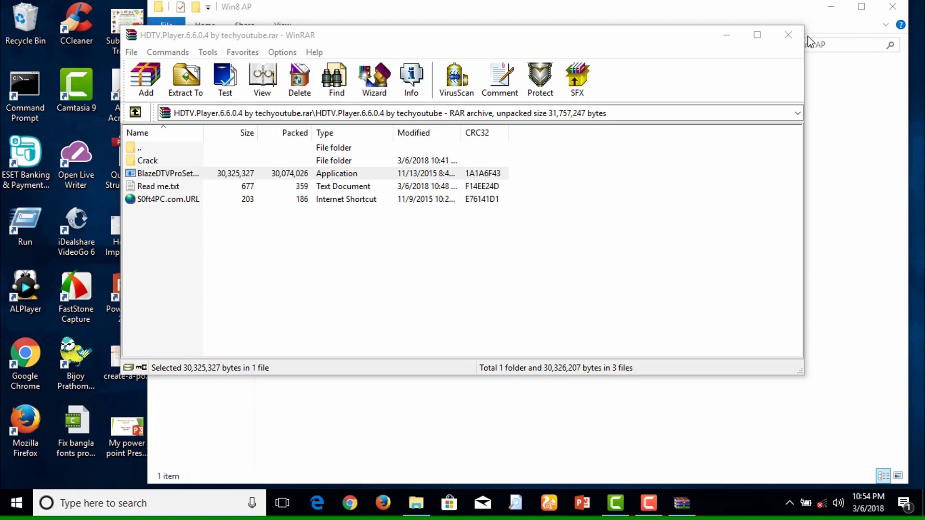
pyautogui.click(830, 6)
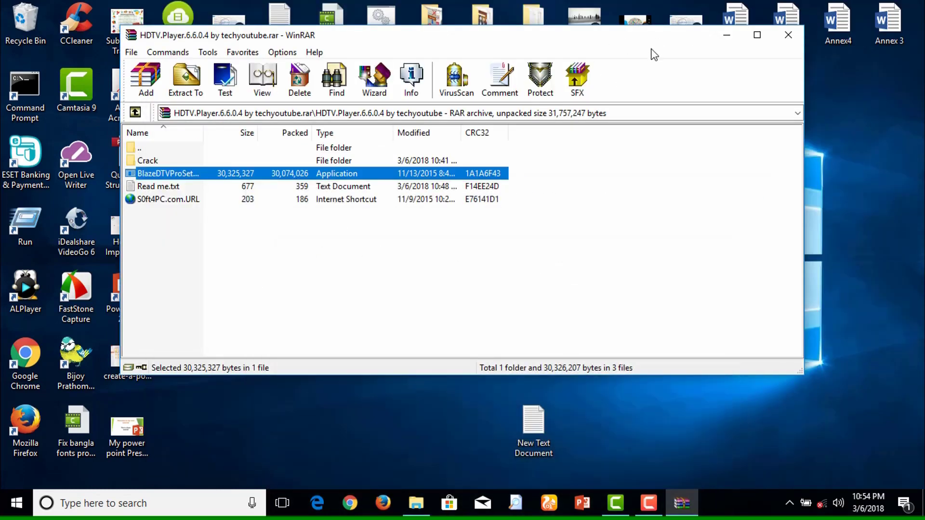
pyautogui.moveTo(651, 44); pyautogui.dragTo(860, 32)
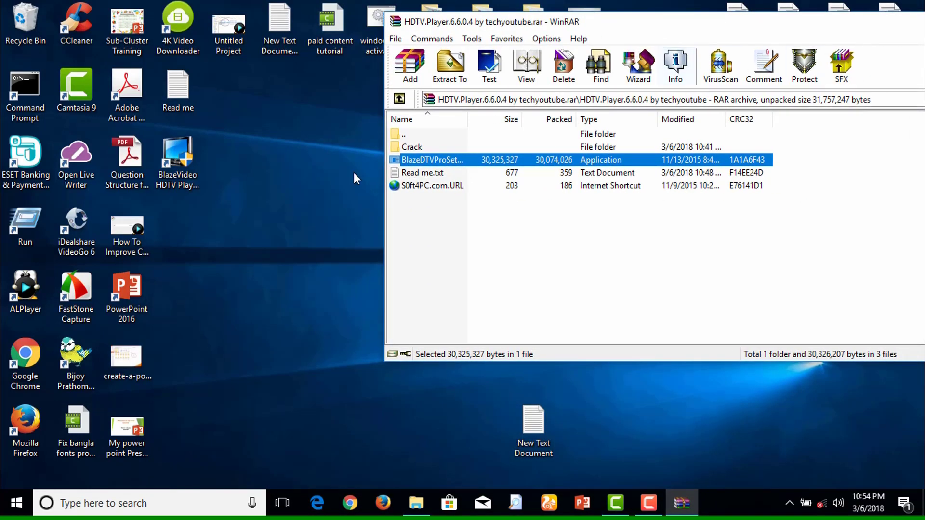
pyautogui.doubleClick(427, 147)
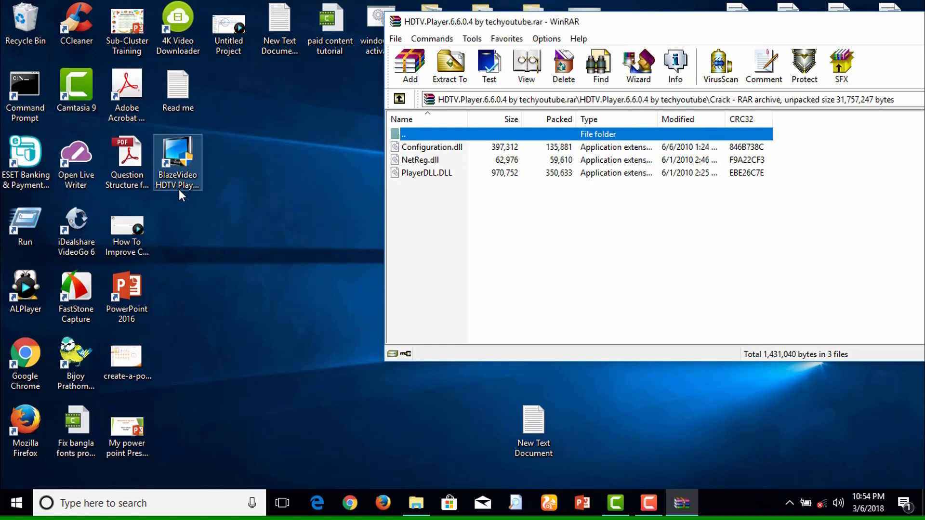
# Step: Open the file location of the BlazeVideo HDTV Player desktop shortcut and narrow that window to sit beside the archive
pyautogui.rightClick(177, 146)
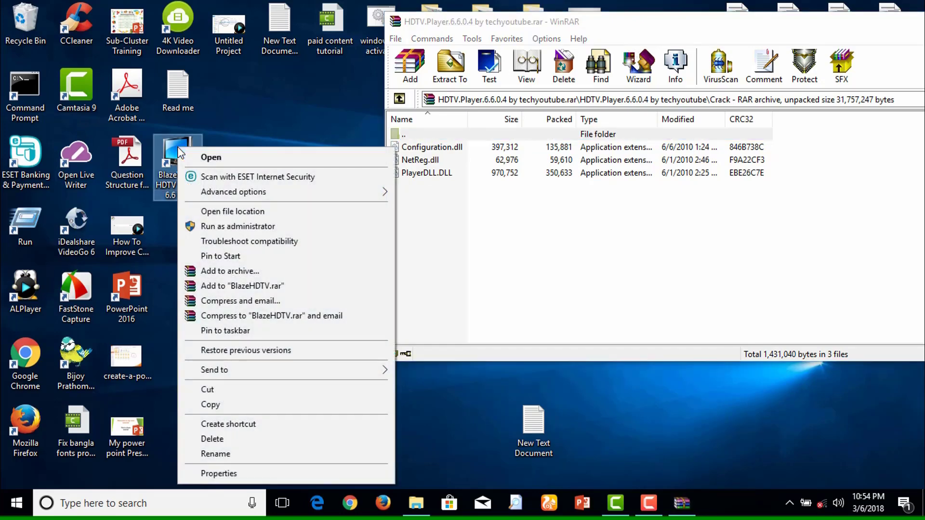
pyautogui.click(227, 213)
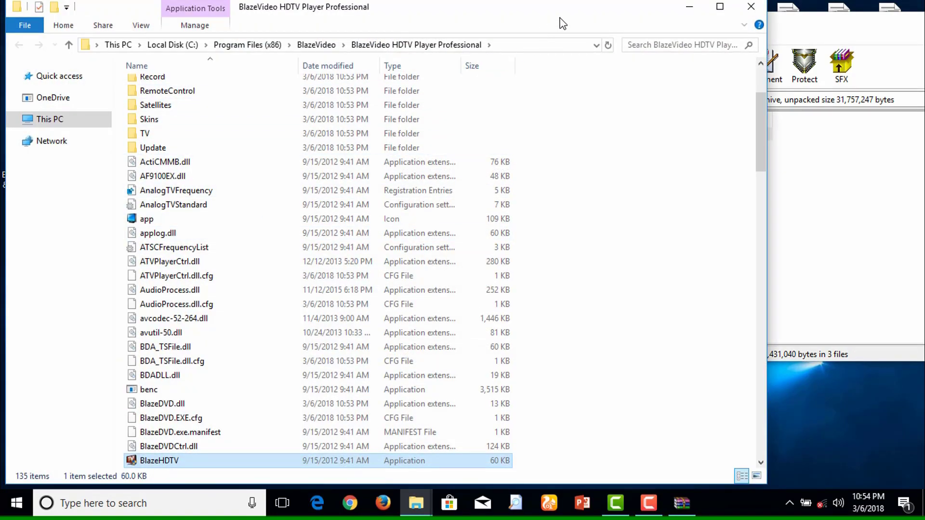
pyautogui.moveTo(494, 10); pyautogui.dragTo(403, 8)
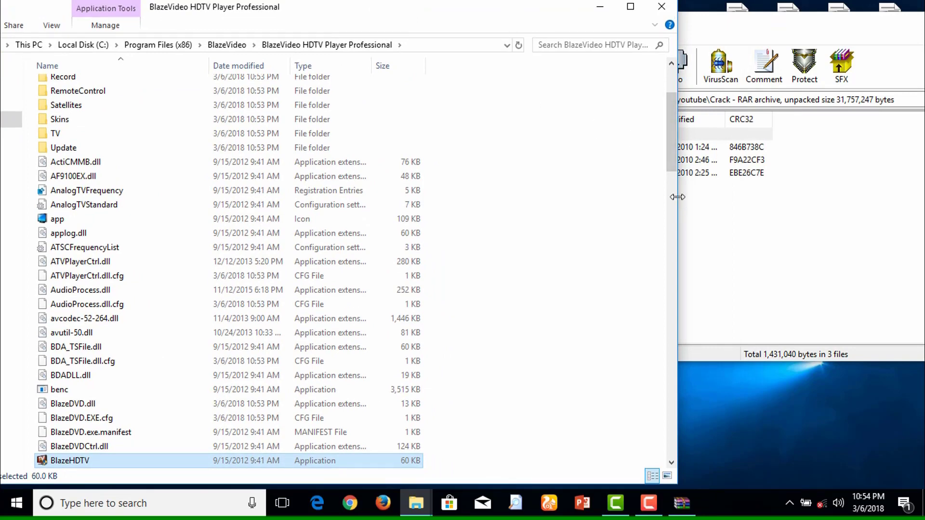
pyautogui.moveTo(677, 198); pyautogui.dragTo(385, 166)
# Step: Copy Configuration.dll, NetReg.dll and PlayerDLL.DLL from the archive into the BlazeVideo HDTV Player Professional folder, replacing the existing files
pyautogui.moveTo(419, 192); pyautogui.dragTo(432, 143)
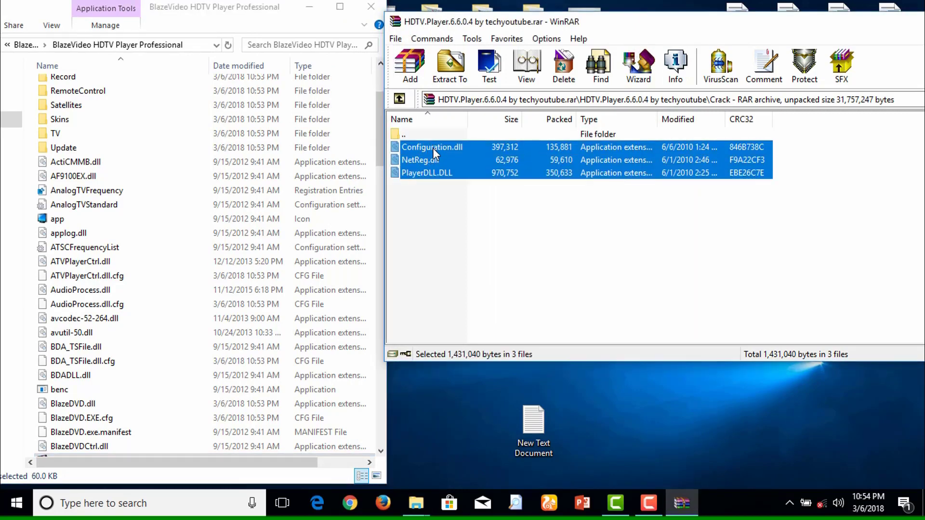
pyautogui.moveTo(432, 148); pyautogui.dragTo(187, 355)
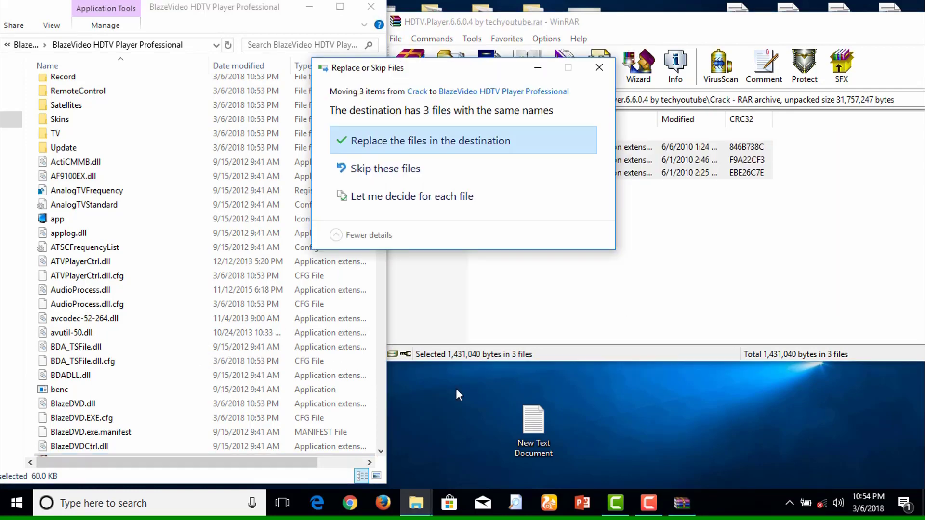
pyautogui.click(389, 147)
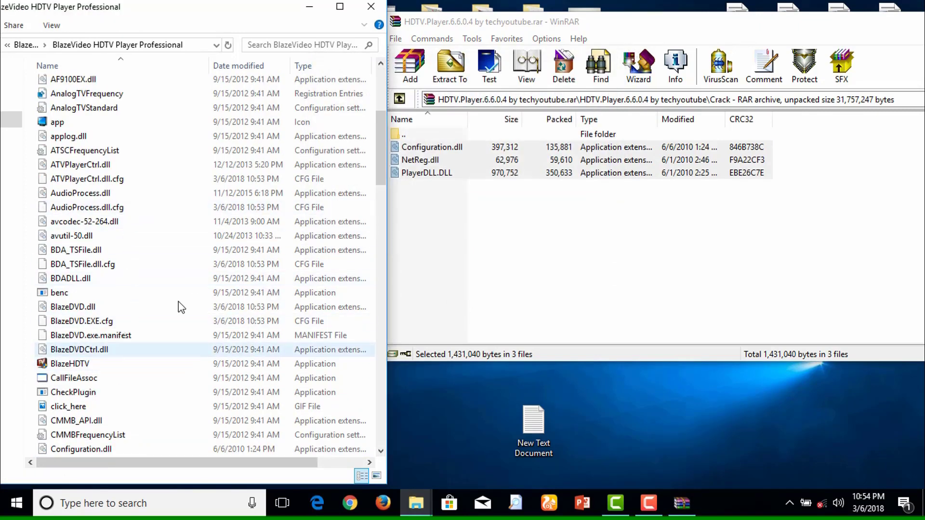
# Step: Close the player's installation folder and the archive window
pyautogui.click(371, 7)
pyautogui.moveTo(691, 28); pyautogui.dragTo(414, 31)
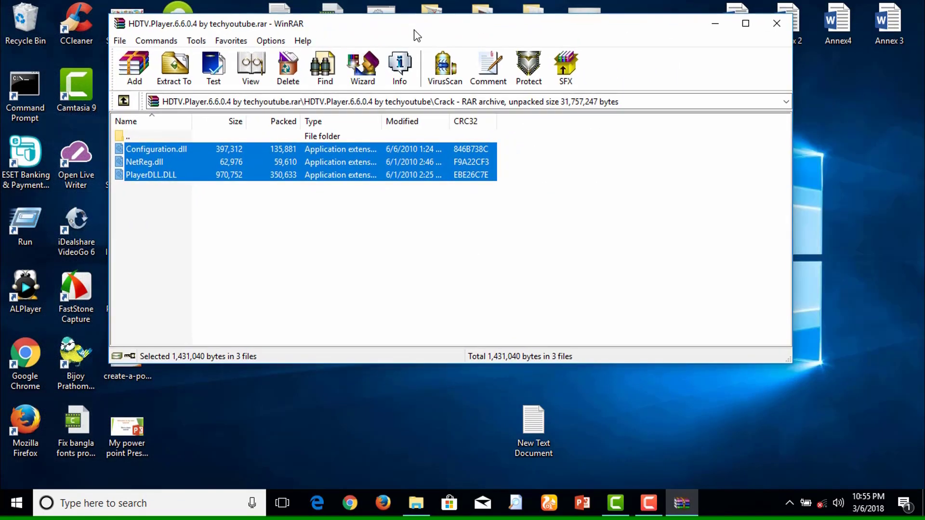
pyautogui.click(776, 23)
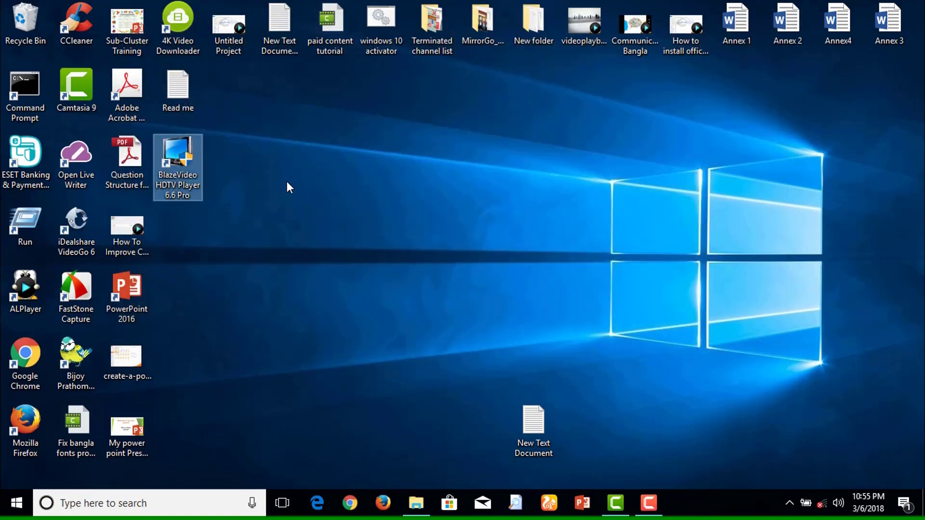
# Step: Launch BlazeVideo HDTV Player and select Analog TV: USB TV Device with TV Tuner as the video source
pyautogui.doubleClick(177, 146)
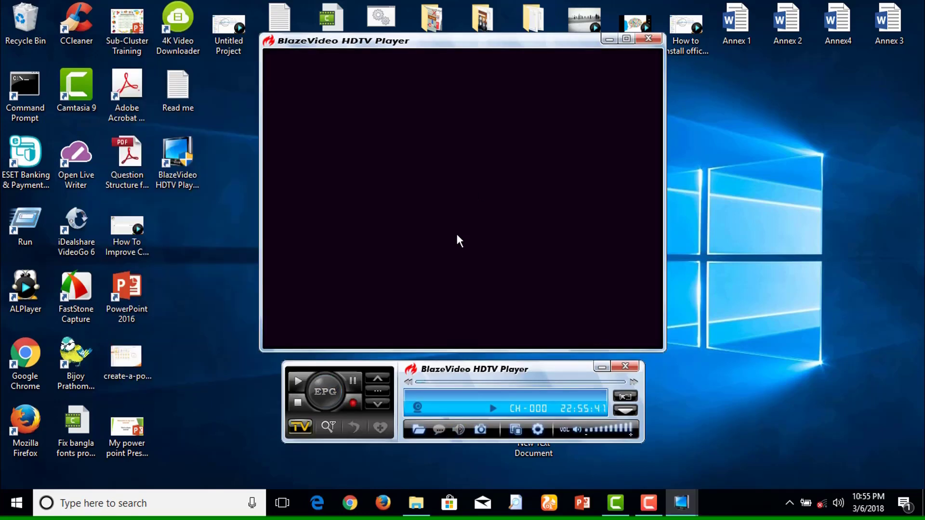
pyautogui.click(300, 427)
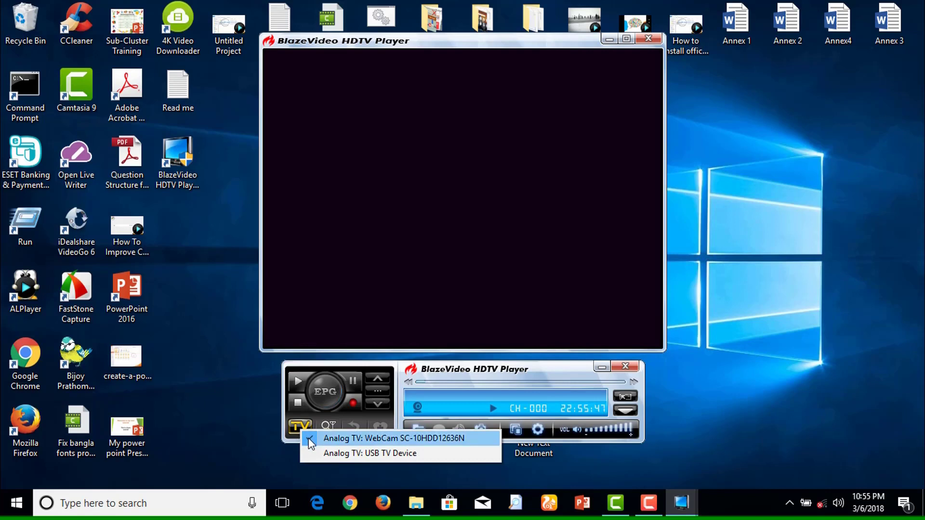
pyautogui.click(369, 456)
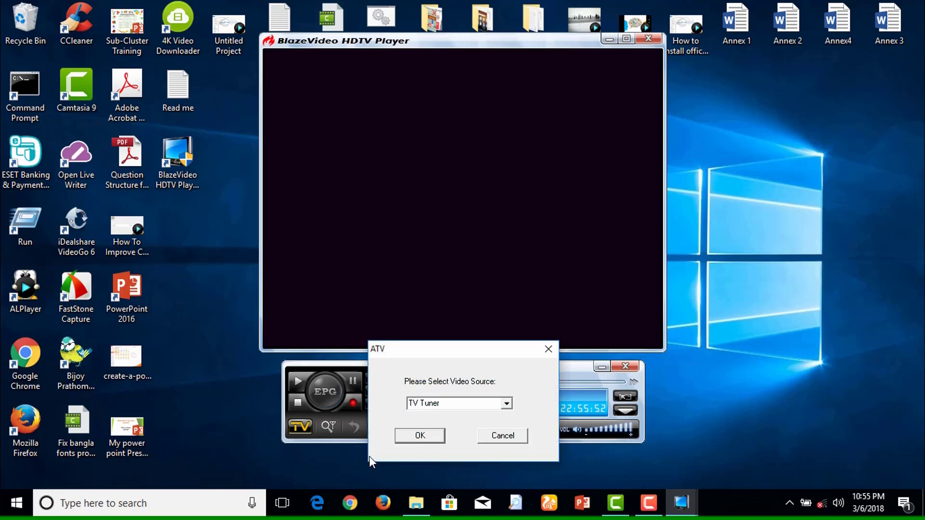
pyautogui.click(431, 438)
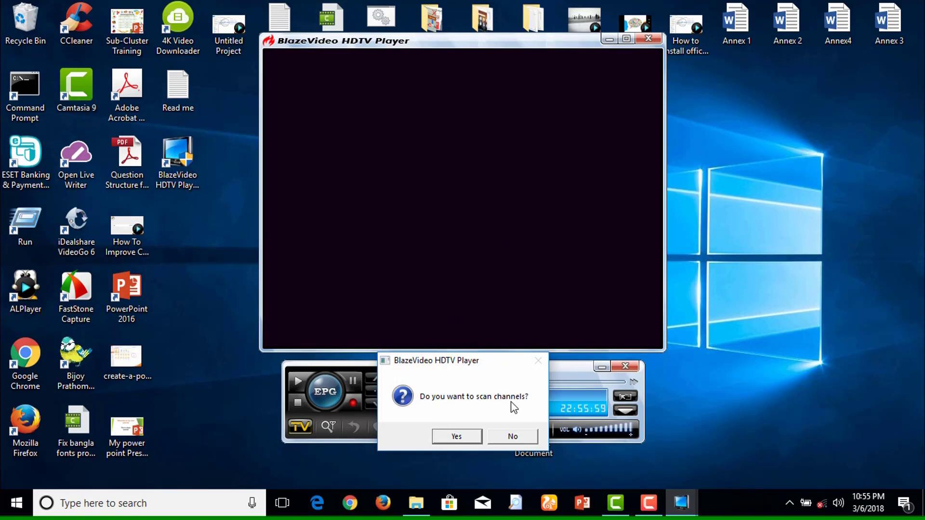
# Step: Accept the channel scan and set the scan's country or region to Malaysia
pyautogui.click(458, 437)
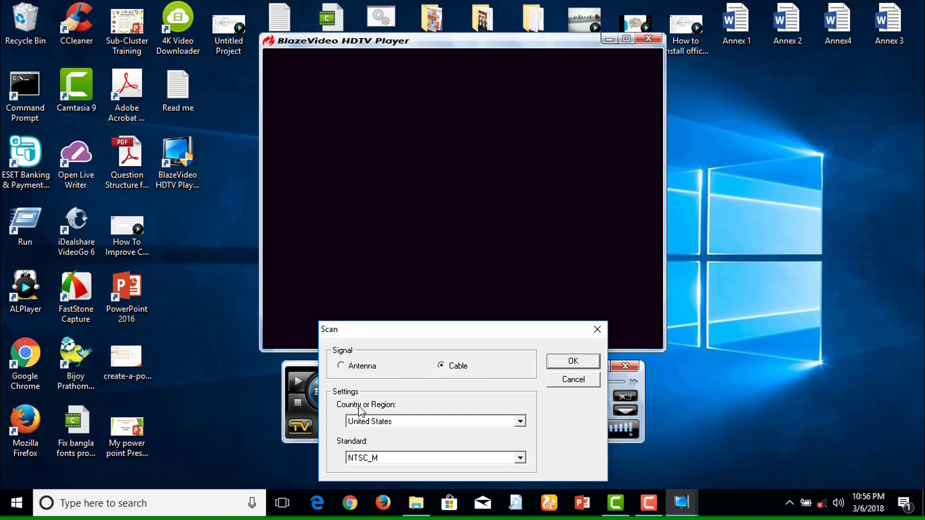
pyautogui.click(520, 423)
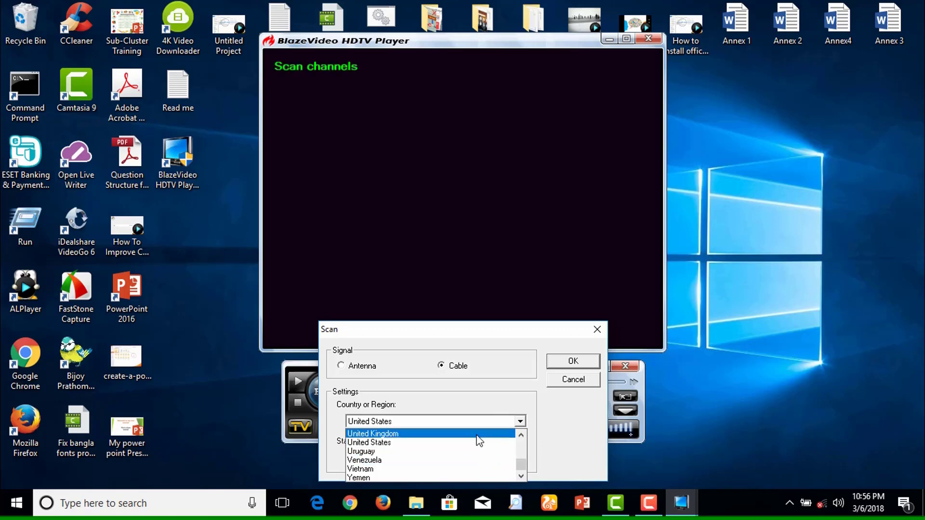
pyautogui.scroll(5, 477, 436)
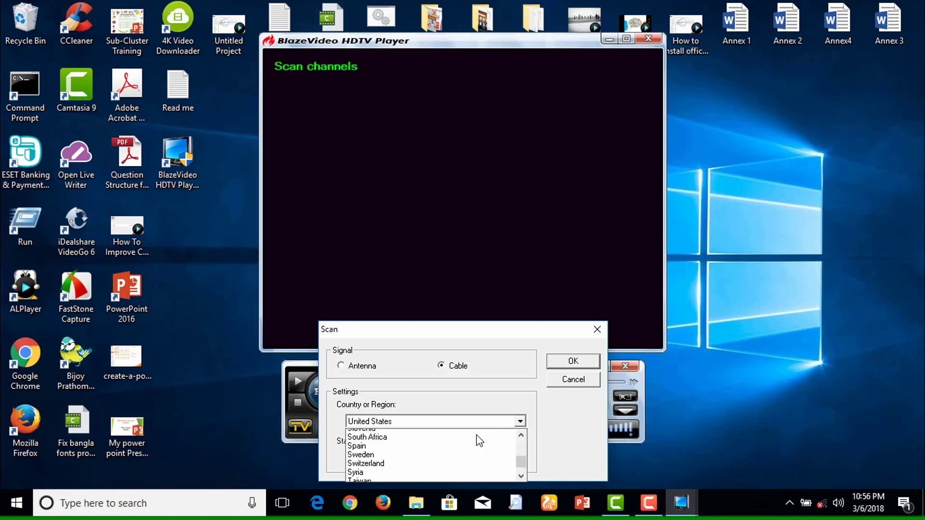
pyautogui.scroll(6, 477, 436)
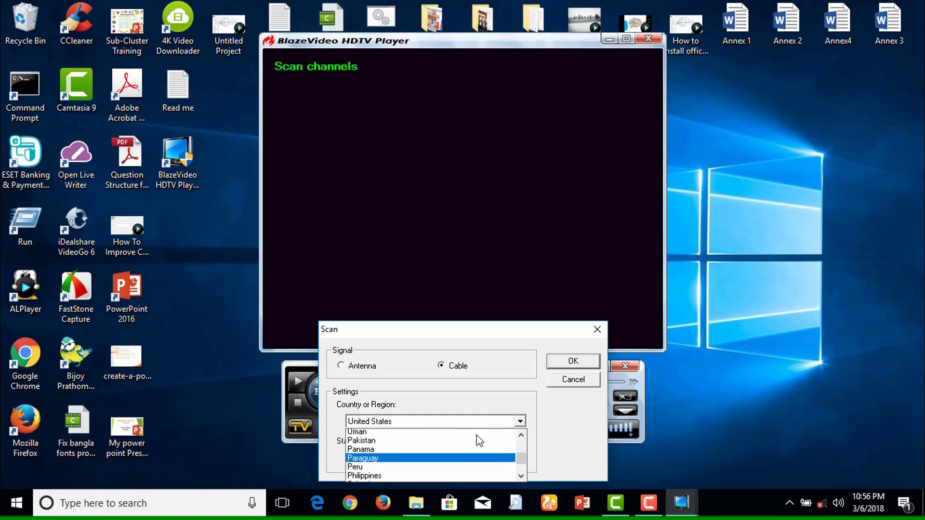
pyautogui.scroll(1, 478, 440)
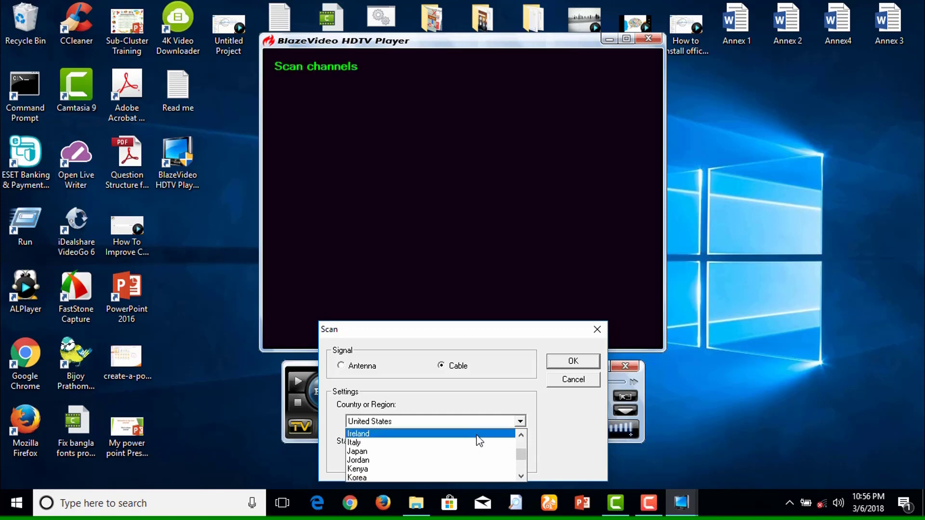
pyautogui.scroll(6, 477, 436)
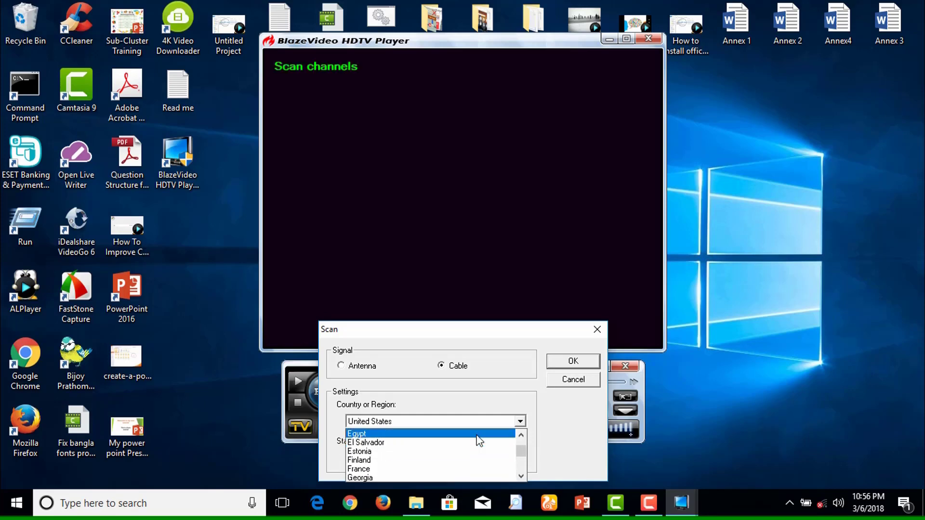
pyautogui.scroll(-1, 478, 439)
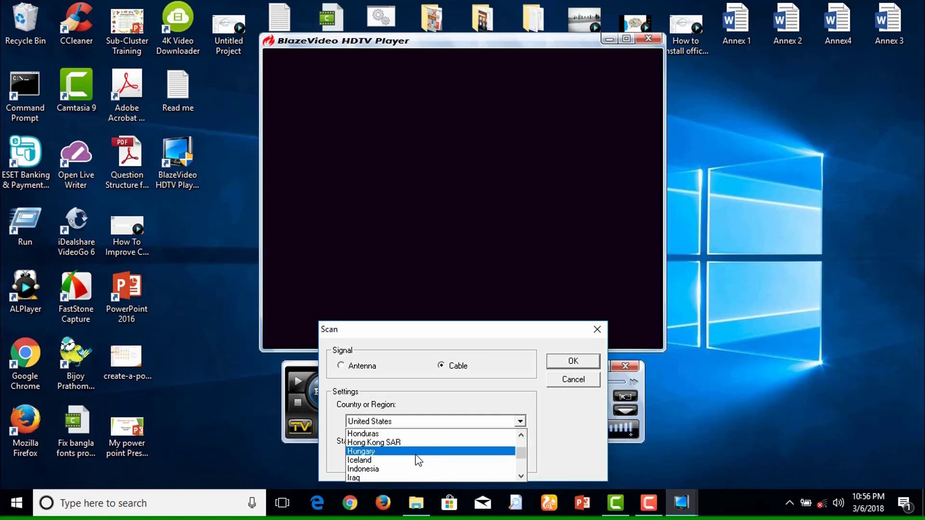
pyautogui.scroll(-3, 416, 455)
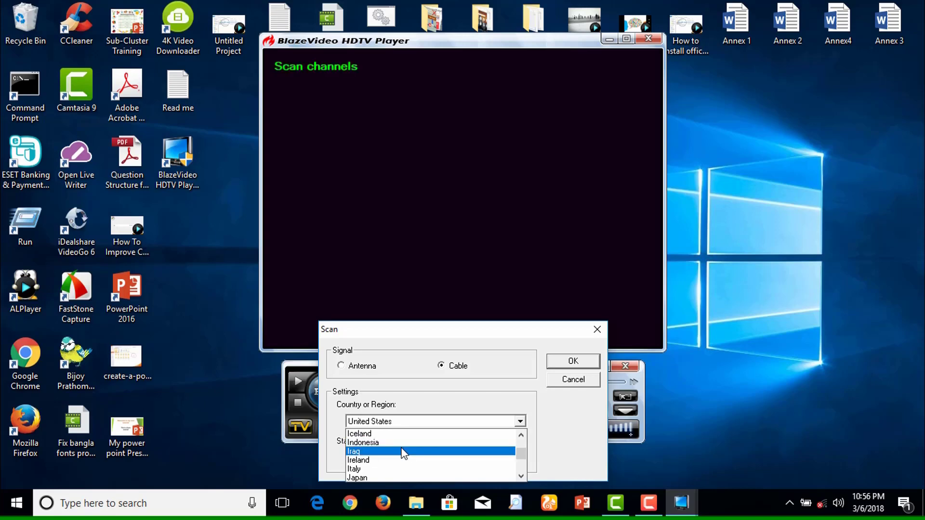
pyautogui.scroll(-3, 398, 451)
pyautogui.scroll(-1, 404, 454)
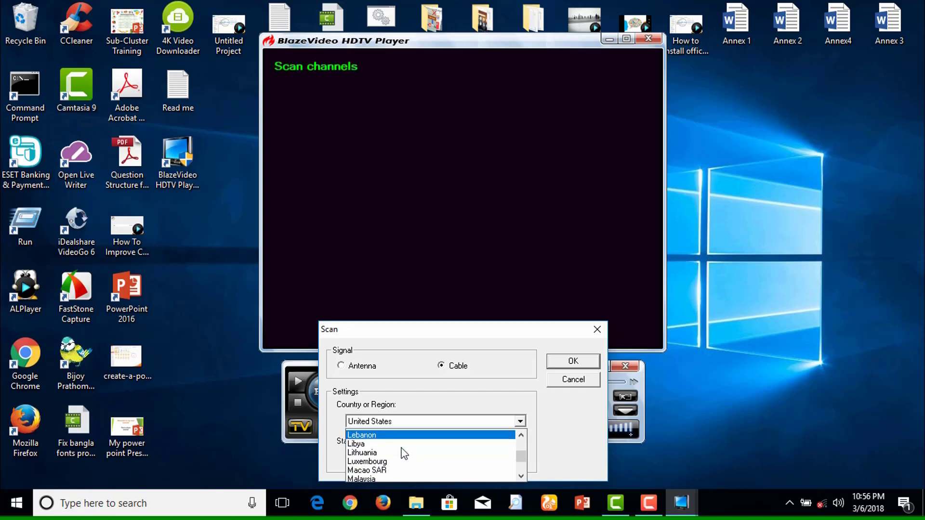
pyautogui.scroll(1, 404, 453)
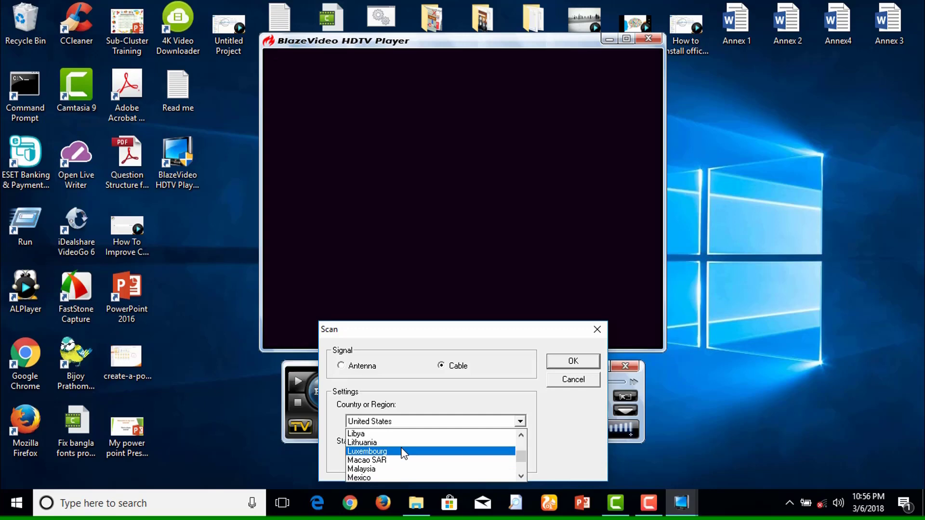
pyautogui.scroll(-1, 404, 454)
pyautogui.click(395, 443)
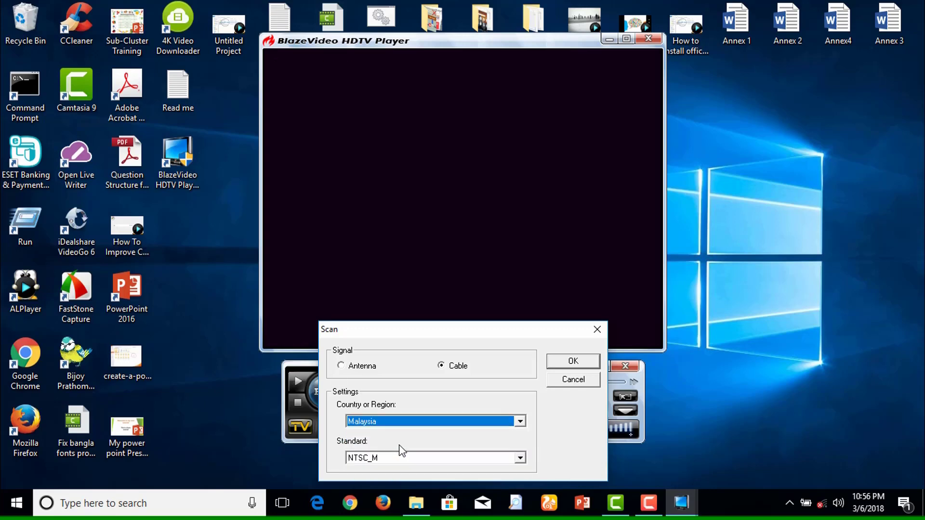
# Step: Set the scan's video standard to PAL_D and start scanning for cable channels
pyautogui.click(521, 458)
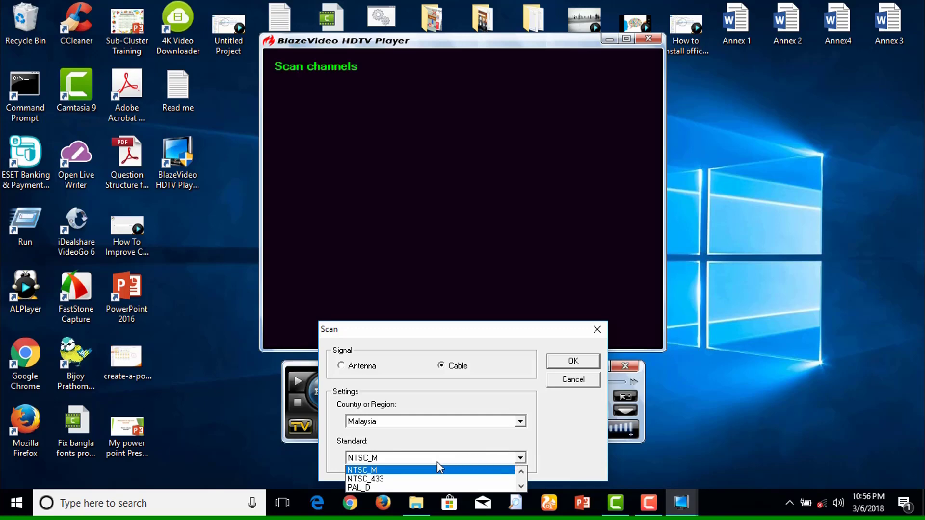
pyautogui.click(385, 487)
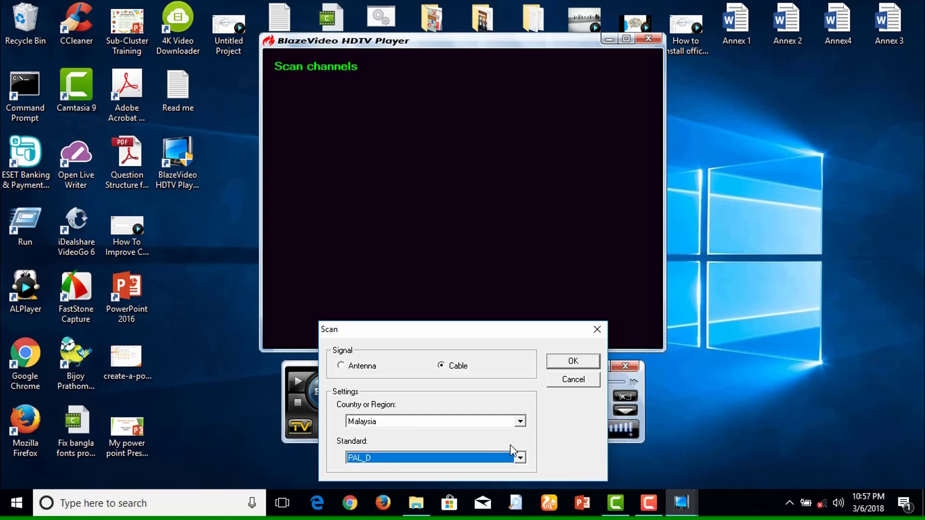
pyautogui.click(576, 362)
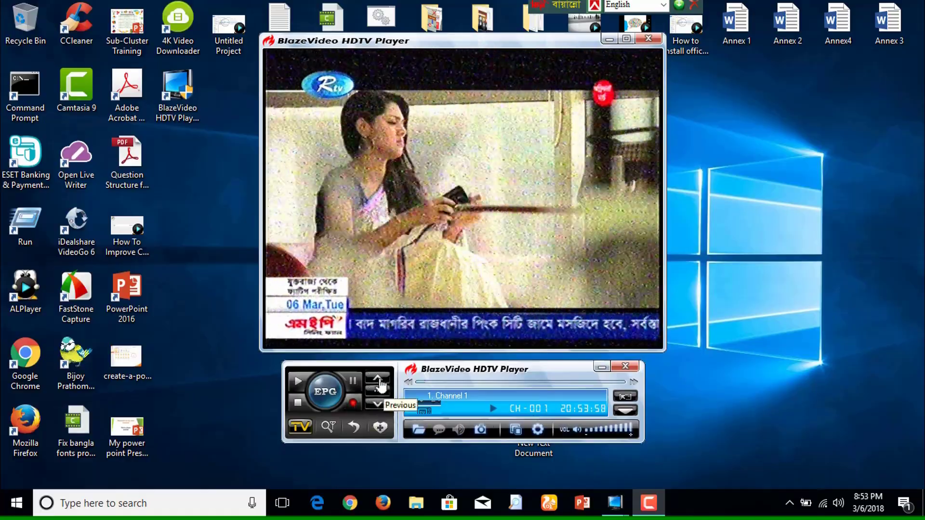
# Step: Step forward through the scanned TV channels one by one from Channel 1 to Channel 8
pyautogui.click(378, 409)
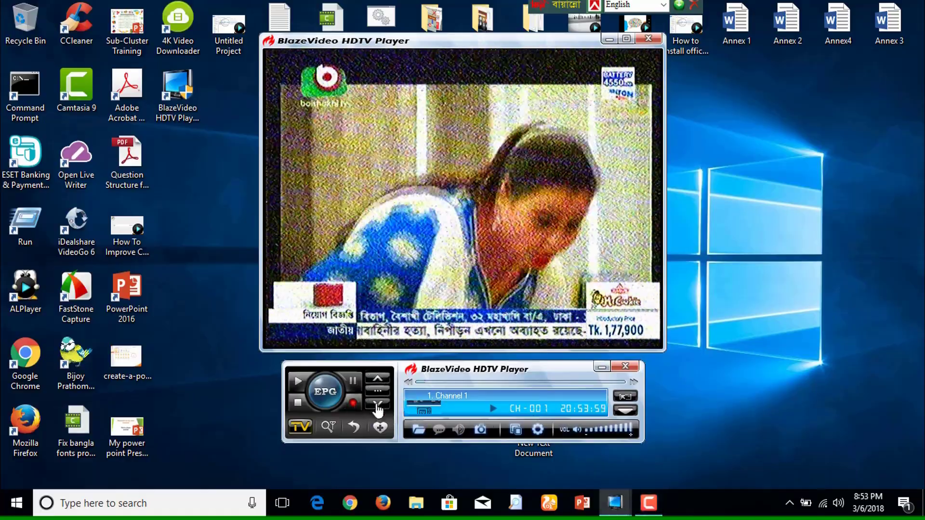
pyautogui.click(378, 409)
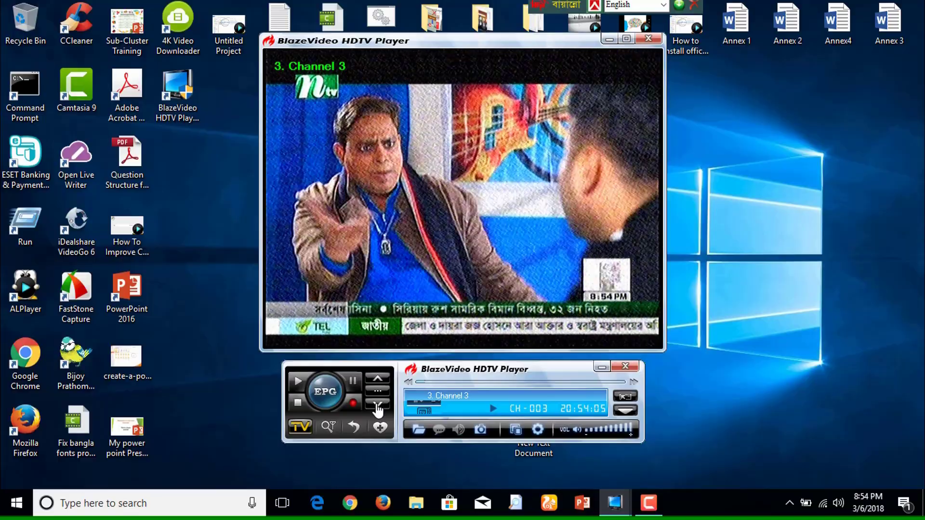
pyautogui.click(378, 409)
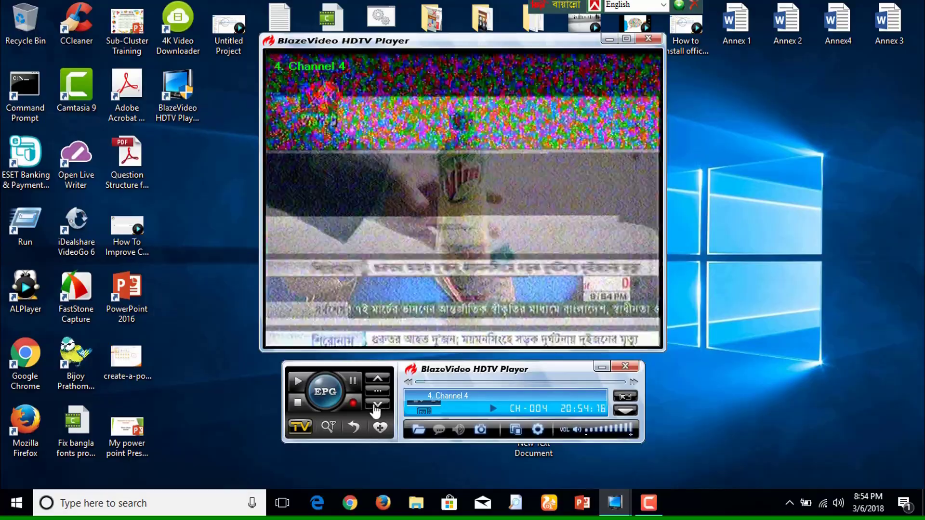
pyautogui.click(378, 405)
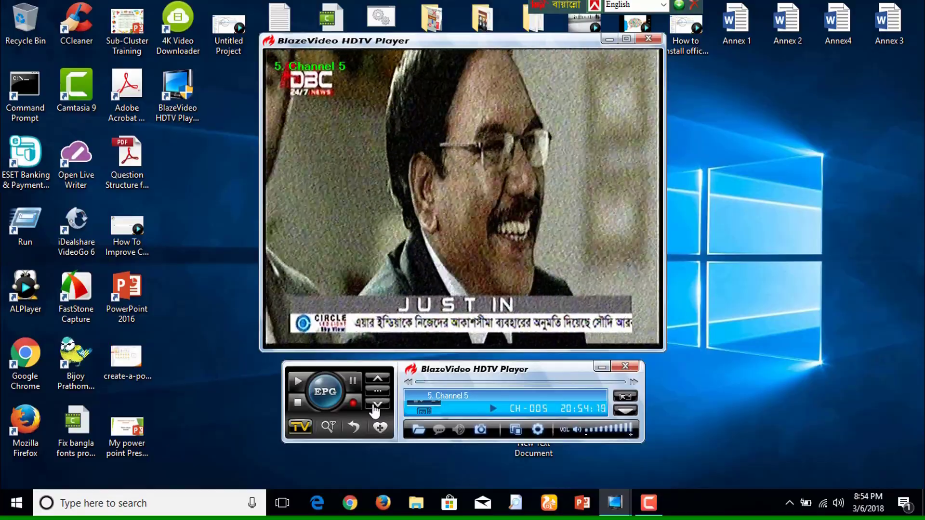
pyautogui.click(376, 407)
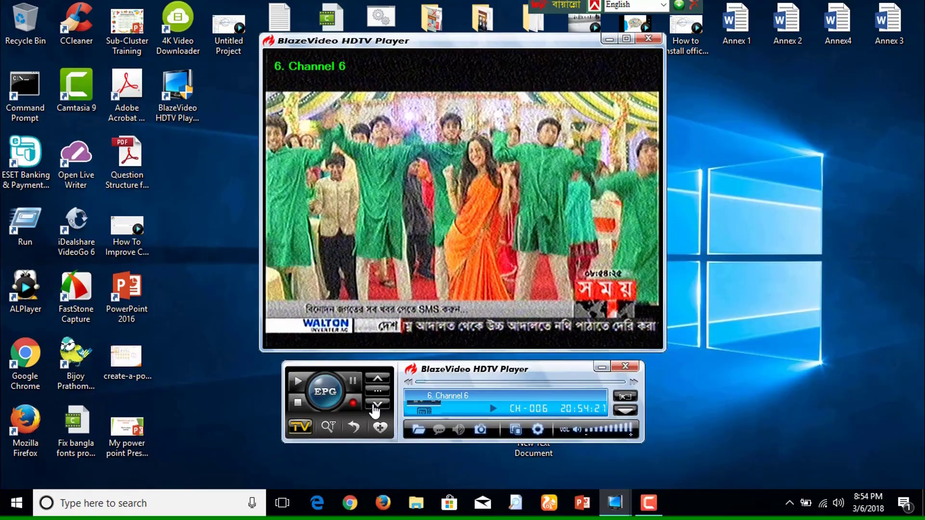
pyautogui.click(375, 407)
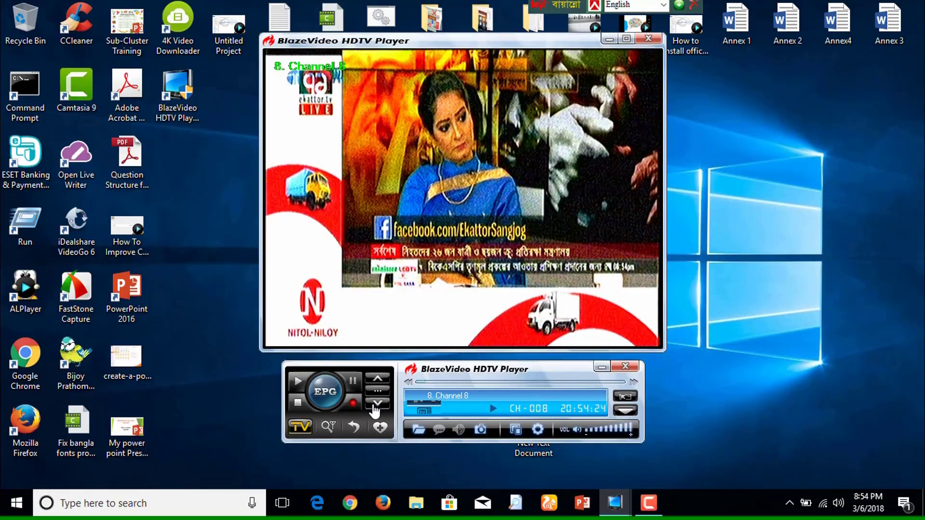
# Step: View Channel 8 in full screen and return the player to its normal window size
pyautogui.click(622, 36)
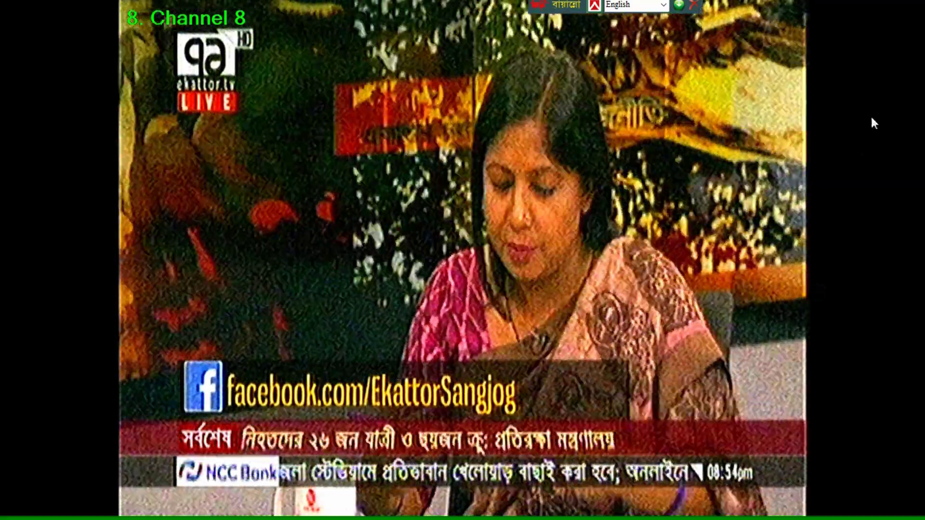
pyautogui.rightClick(866, 92)
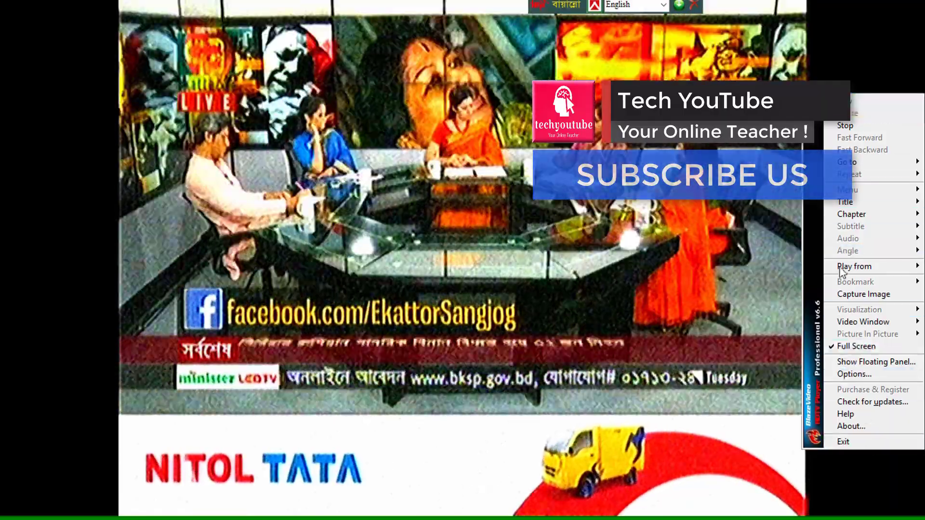
pyautogui.click(852, 346)
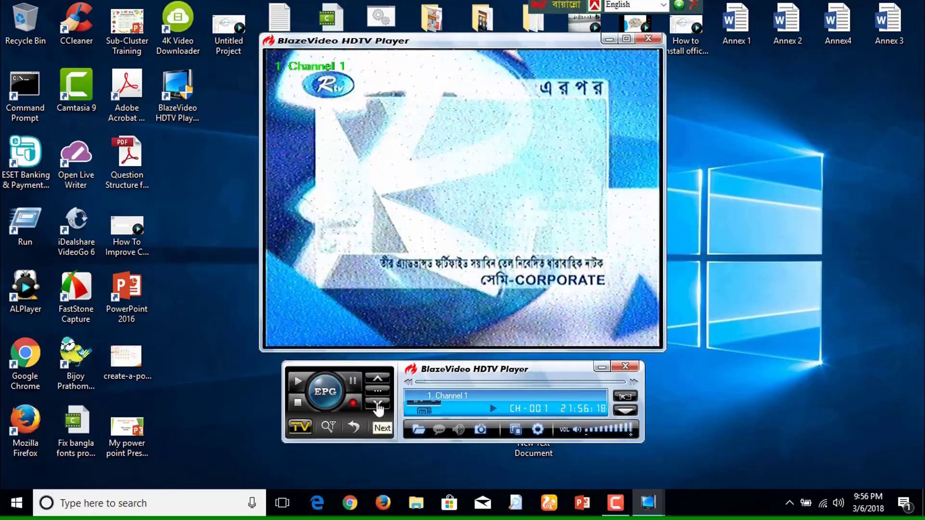
# Step: Advance from Channel 1 through Channel 2 to Channel 3 to check their pictures
pyautogui.click(378, 405)
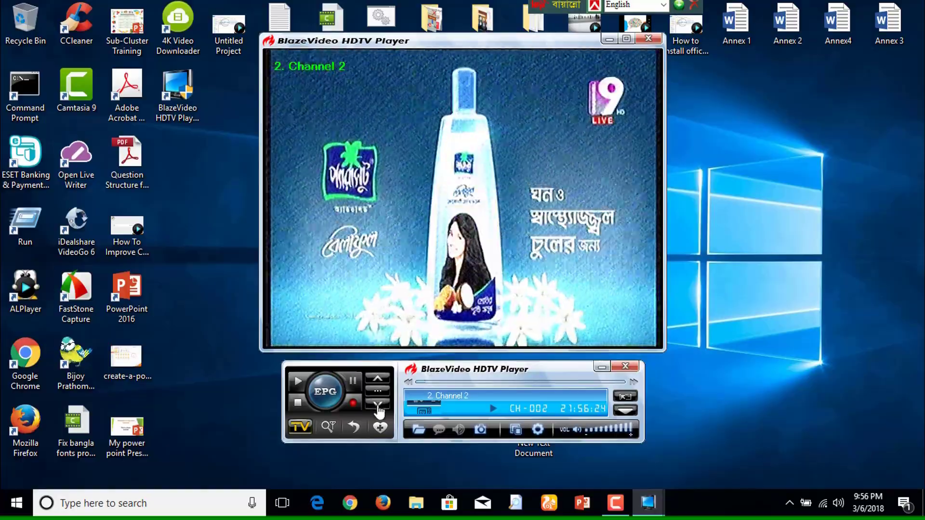
pyautogui.click(378, 406)
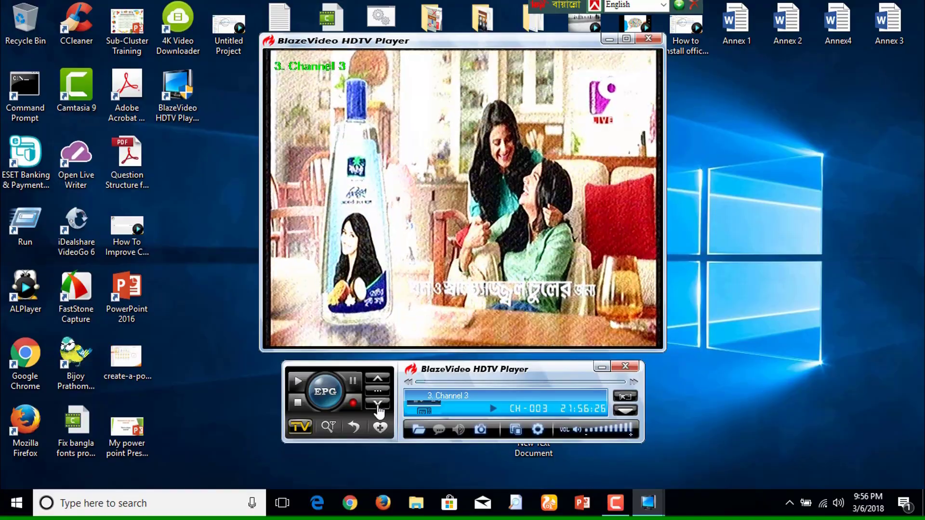